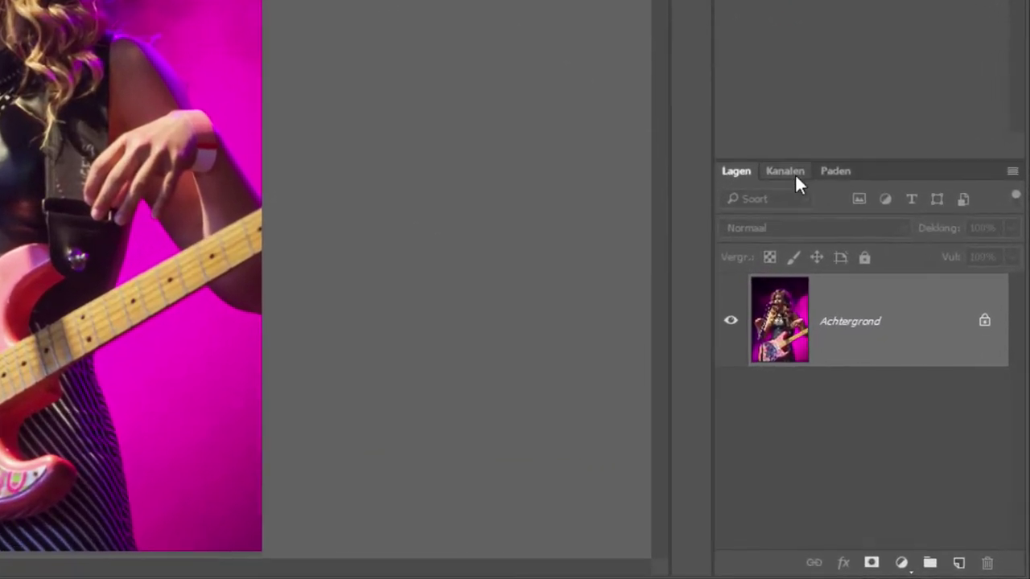
Step: Inspect the Rood, Groen and Blauw channels, then load the RGB luminosity as a selection
left_click(787, 173)
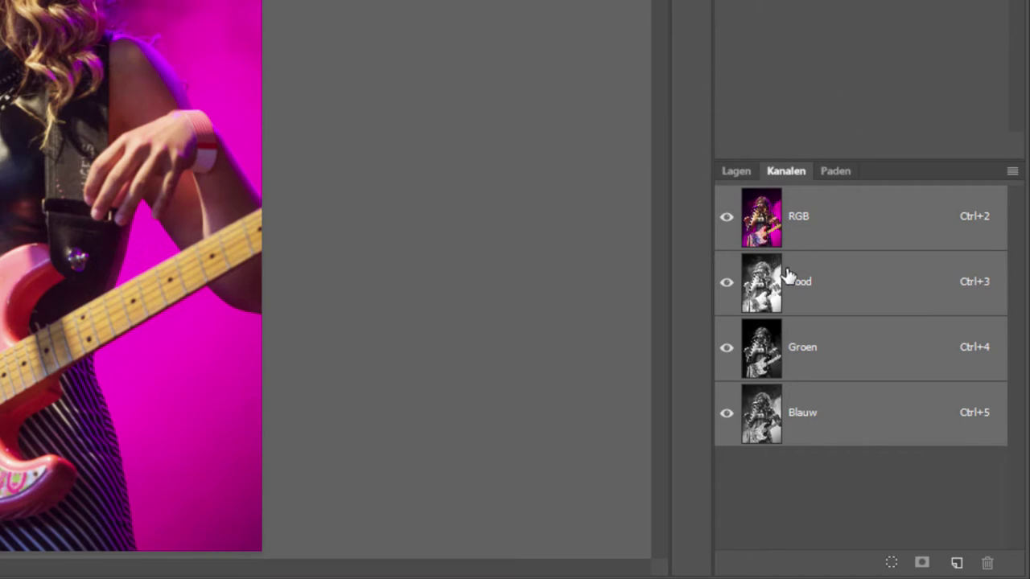
left_click(811, 288)
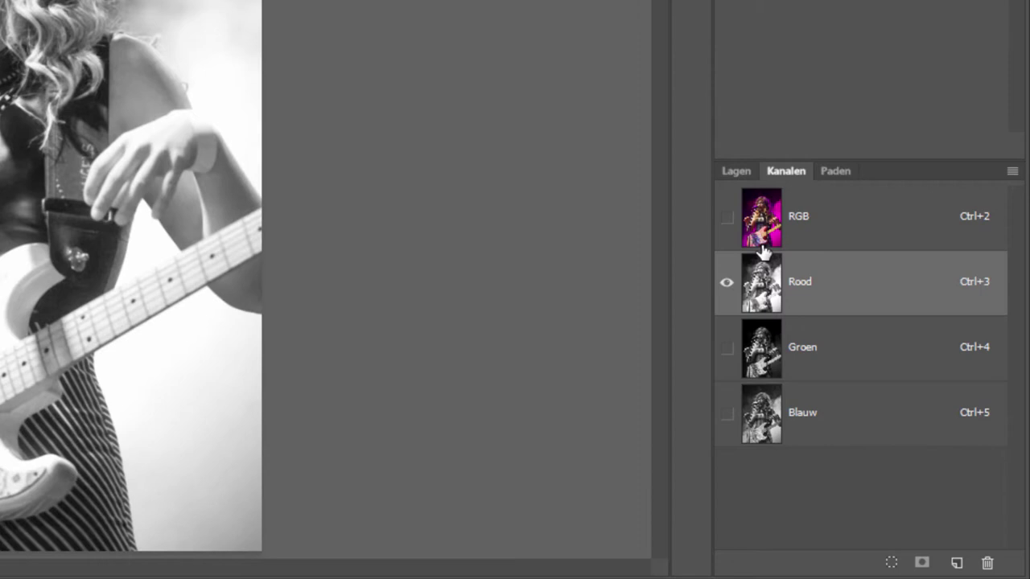
left_click(840, 351)
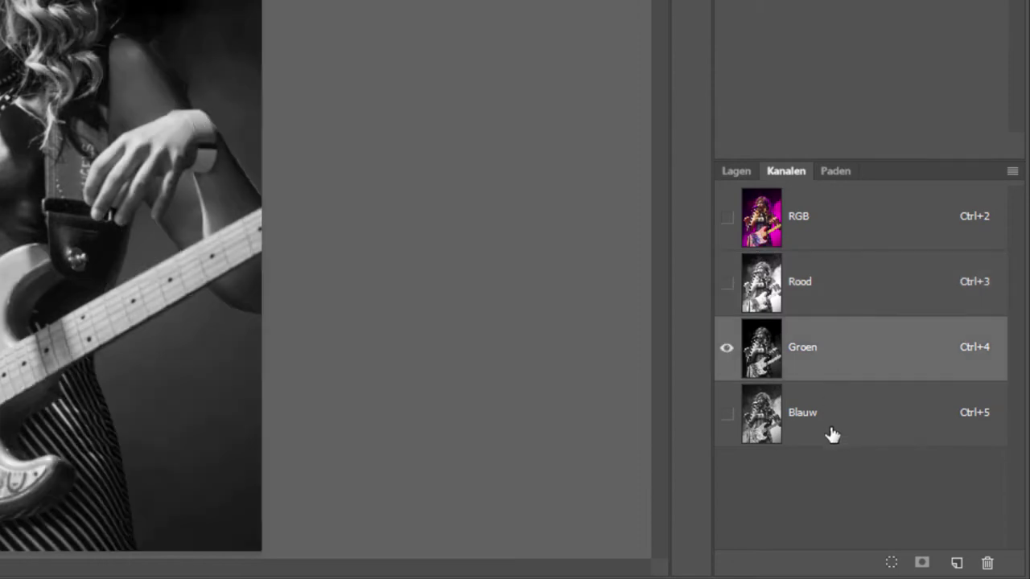
left_click(827, 425)
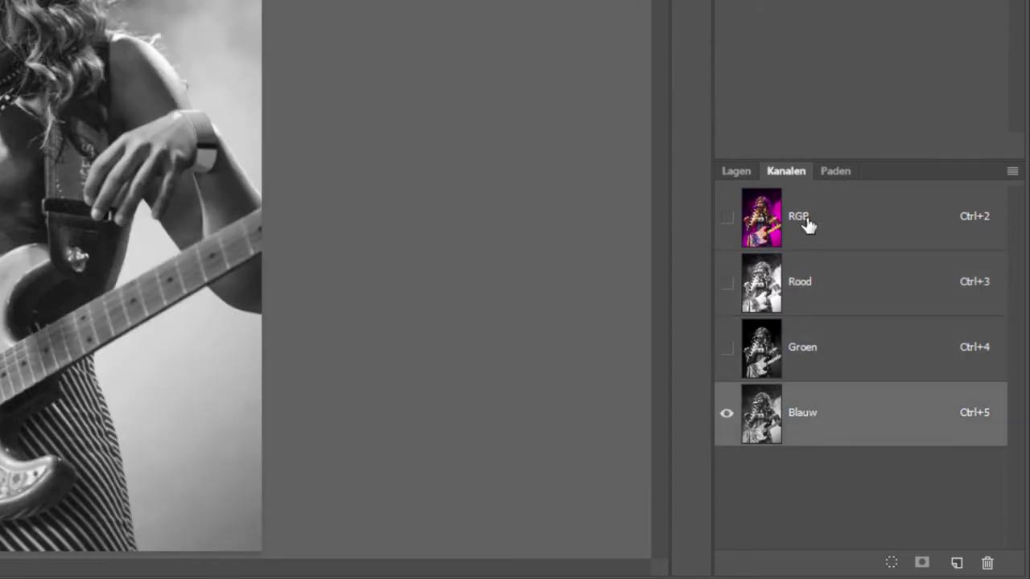
left_click(806, 218)
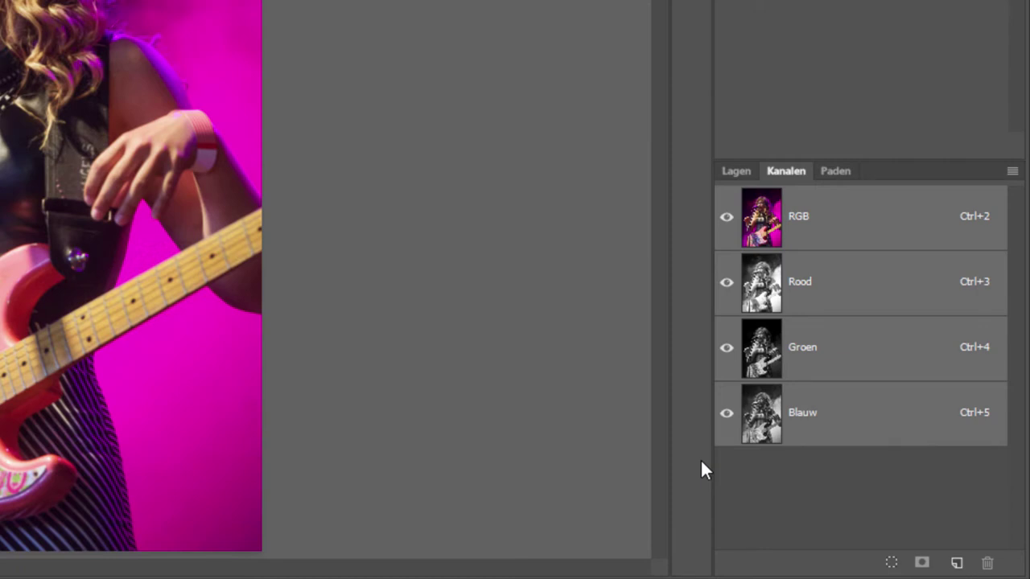
left_click(763, 223, "ctrl")
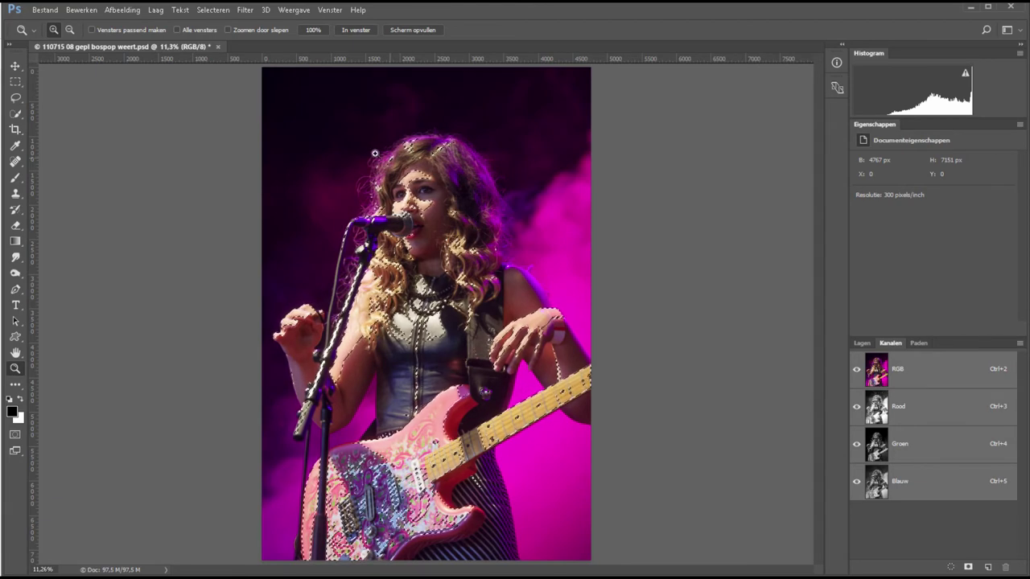
left_click_drag(510, 266, 513, 267)
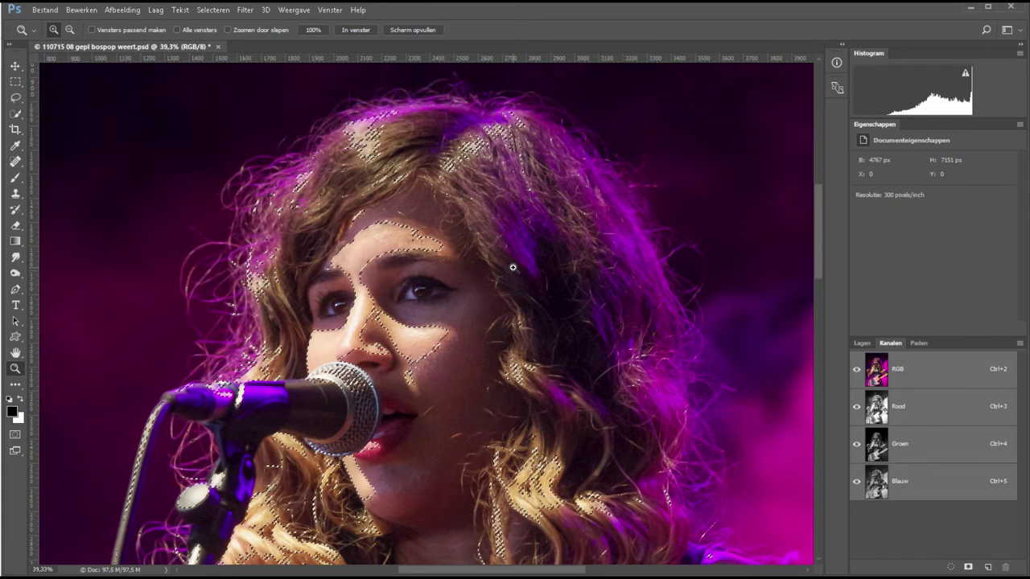
left_click(860, 342)
left_click(988, 568)
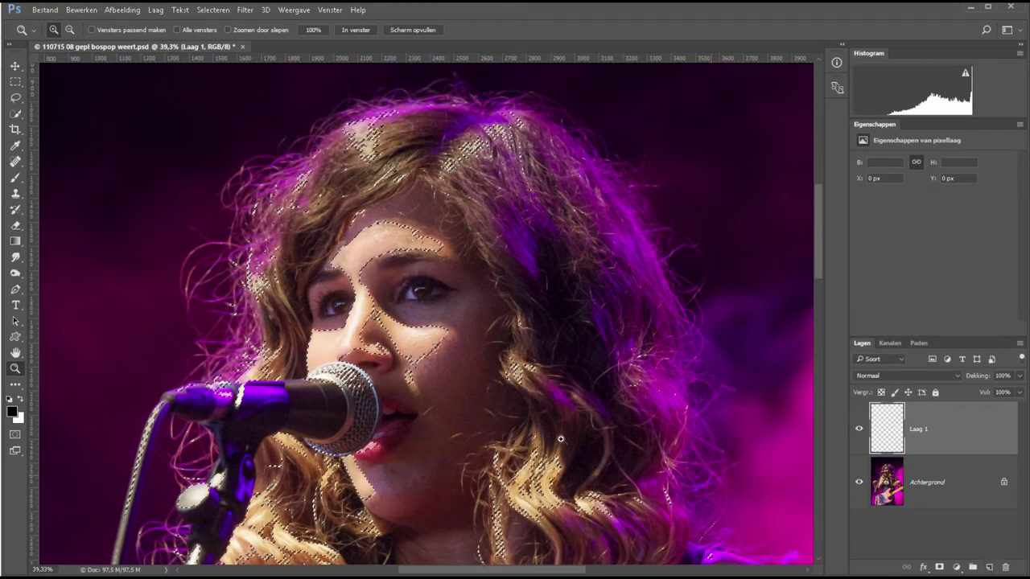
key("shift+F5")
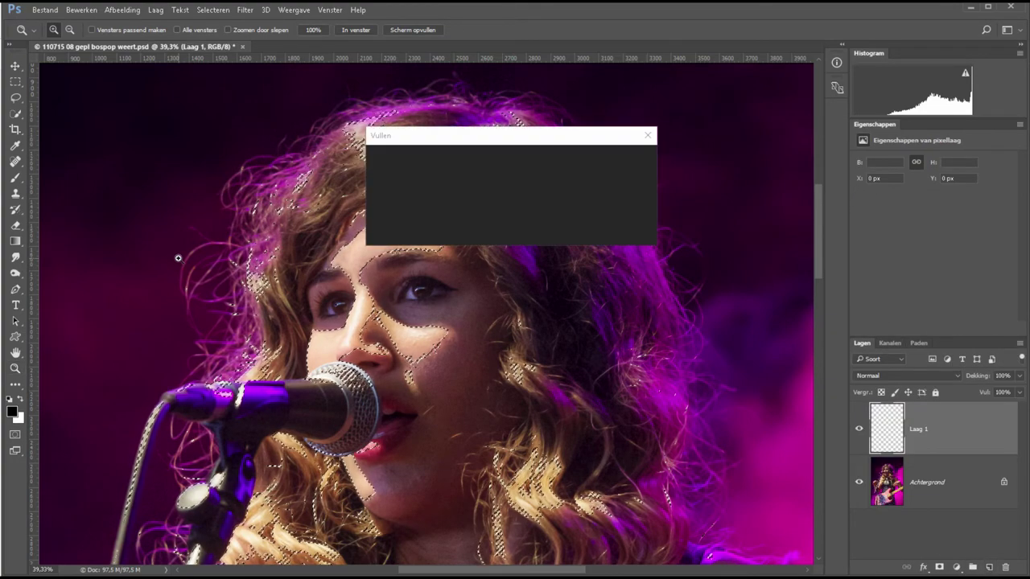
key("Return")
key("z")
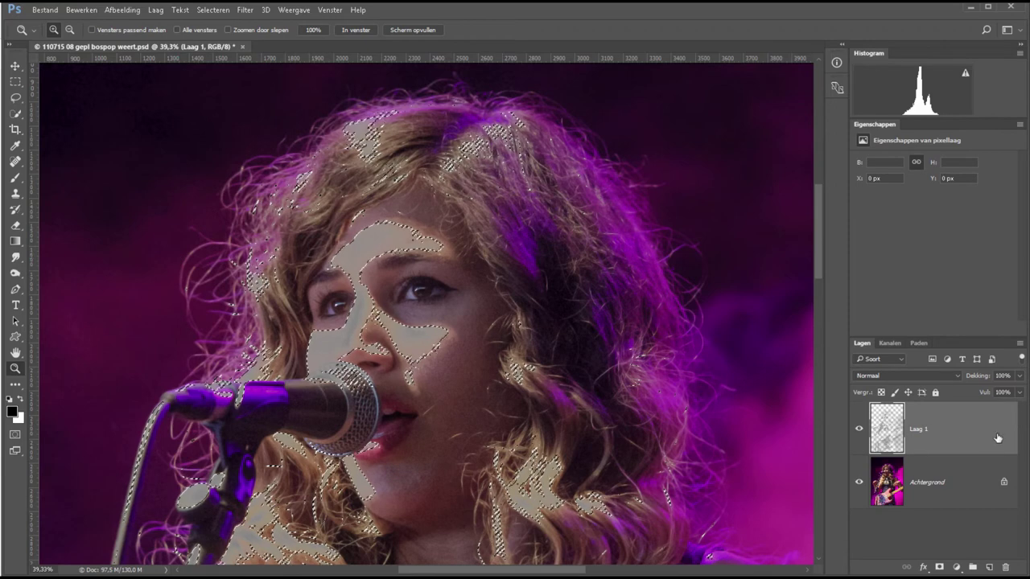
left_click_drag(949, 428, 1004, 567)
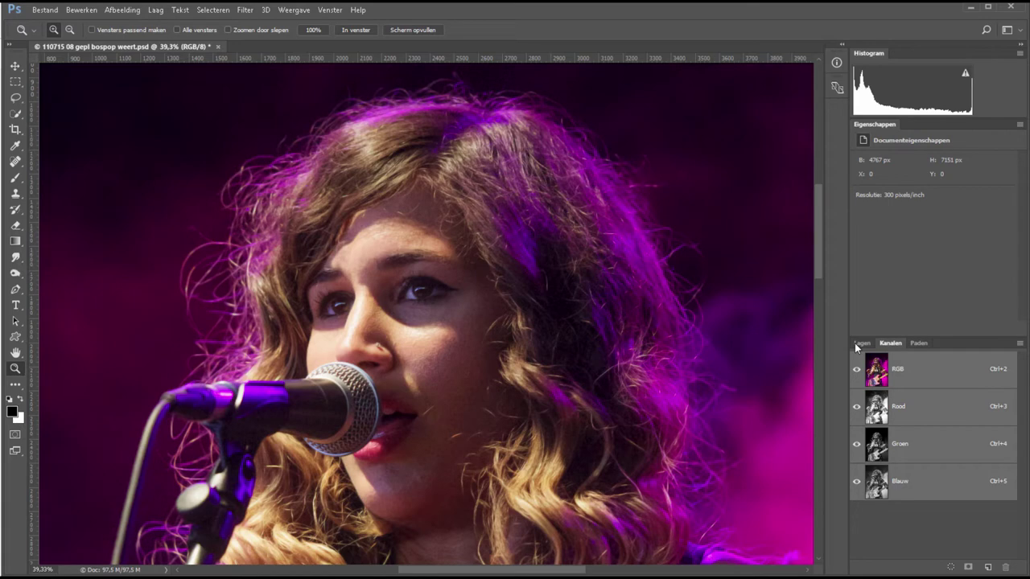
key("ctrl+alt+2")
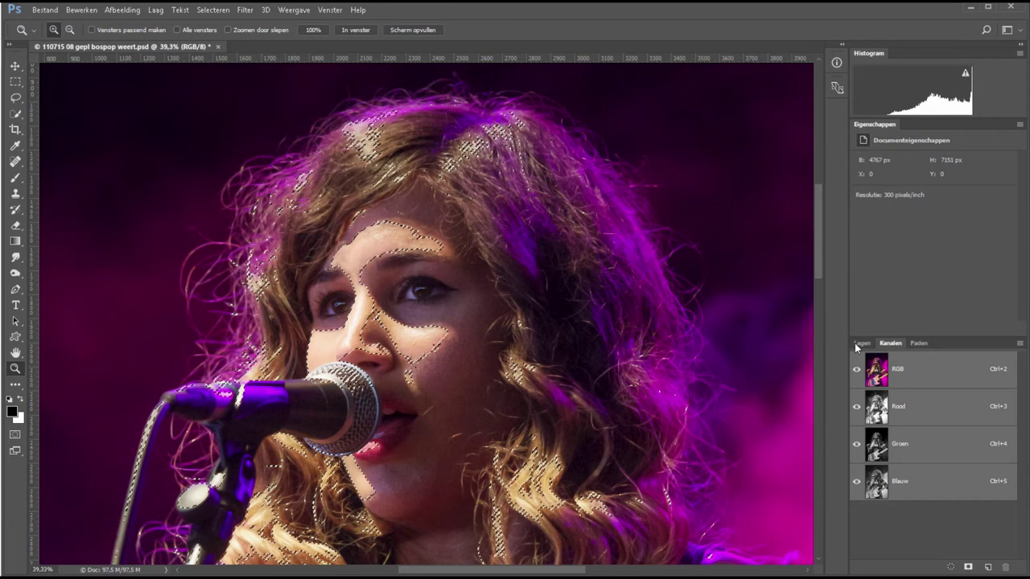
Step: Invert the luminosity selection with Selecteren > Selectie omkeren so it covers the dark areas
key("ctrl+0")
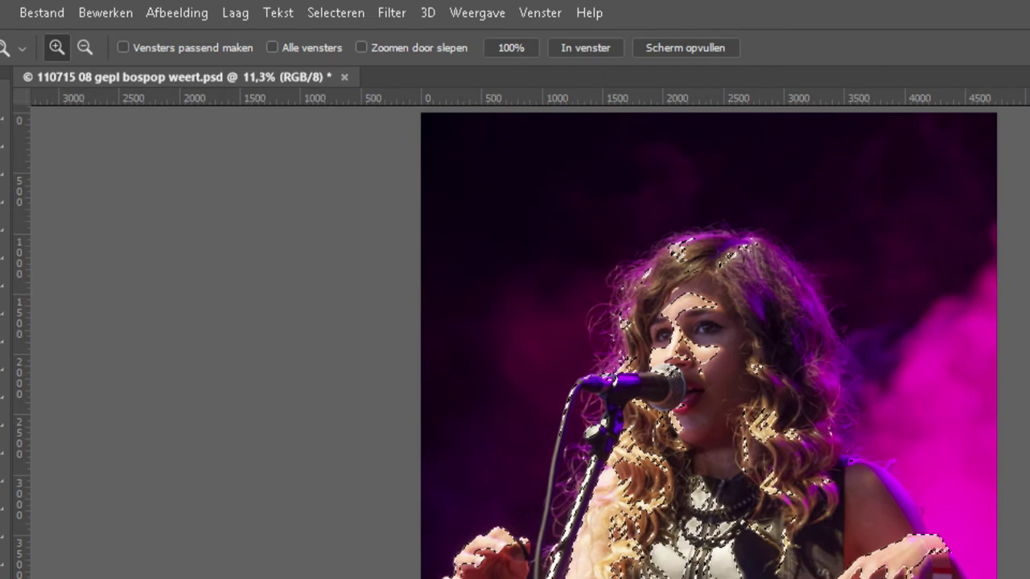
left_click(335, 12)
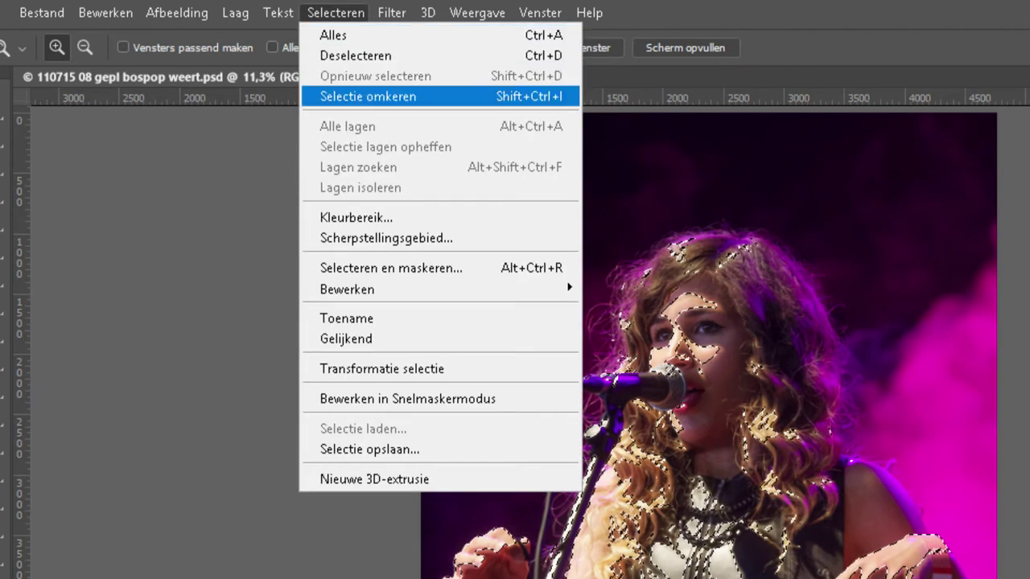
left_click(368, 96)
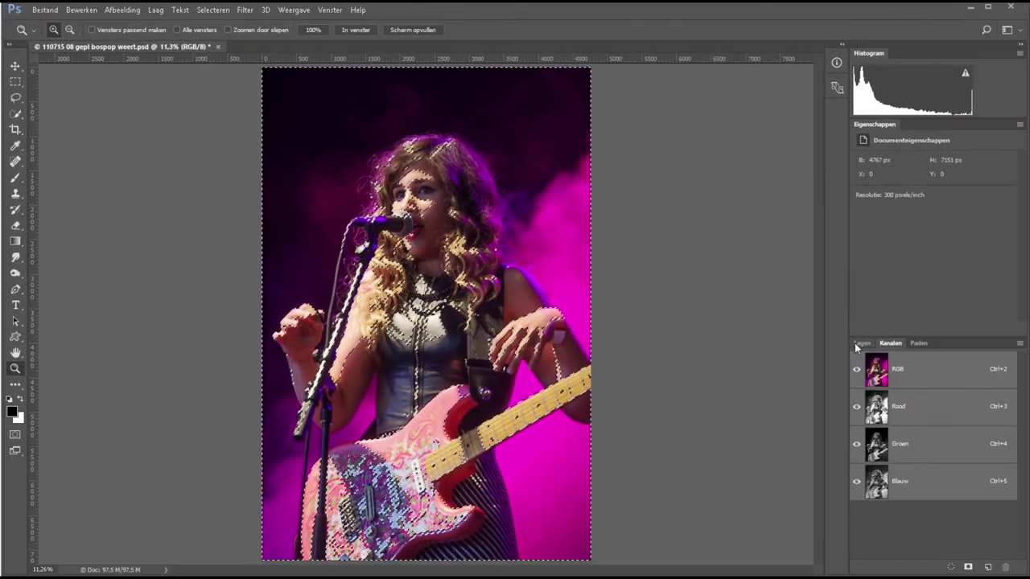
left_click(856, 344)
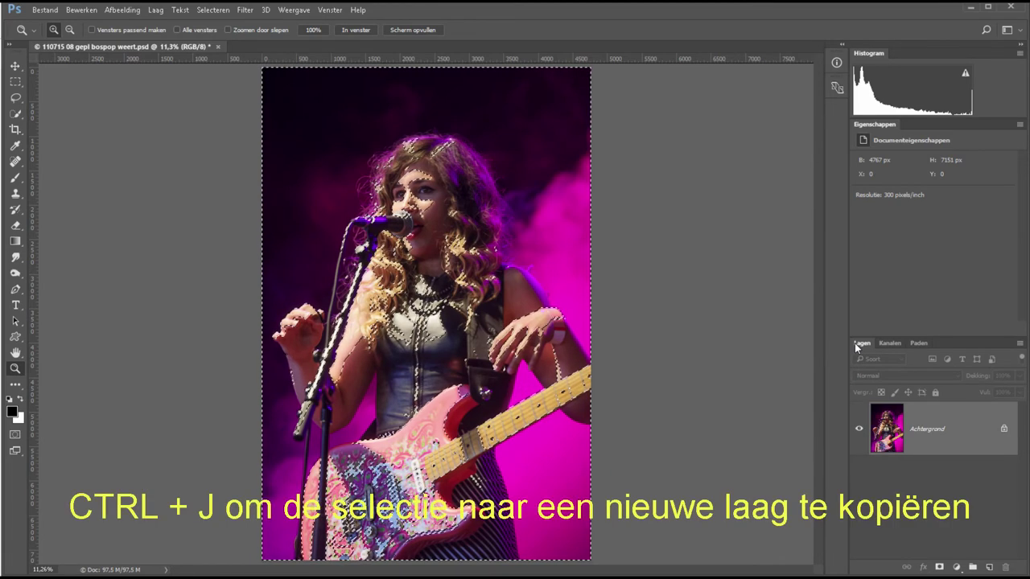
Step: Copy the dark-area selection to Laag 1, checking it with the Achtergrond layer hidden
key("ctrl+j")
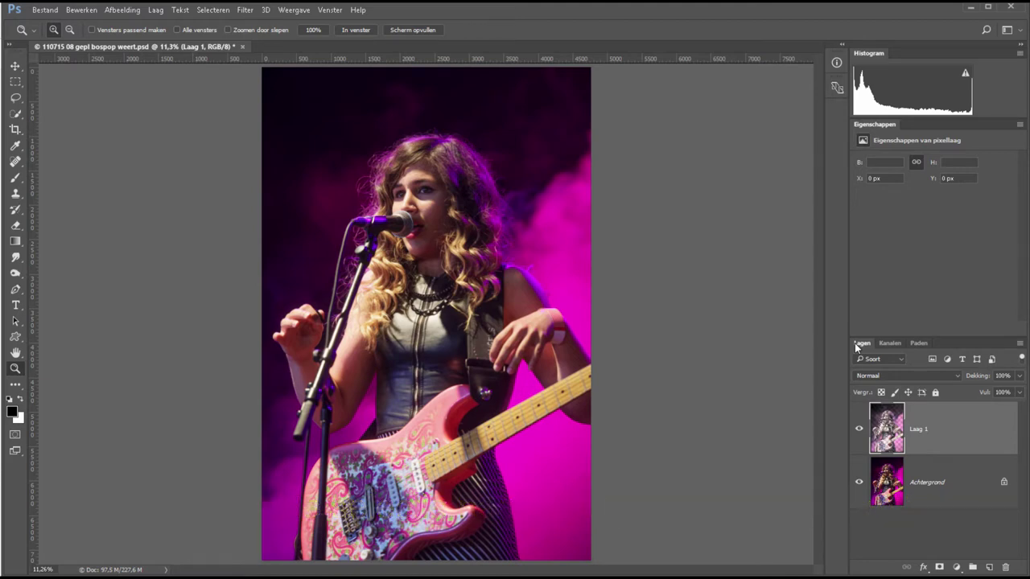
left_click(859, 481)
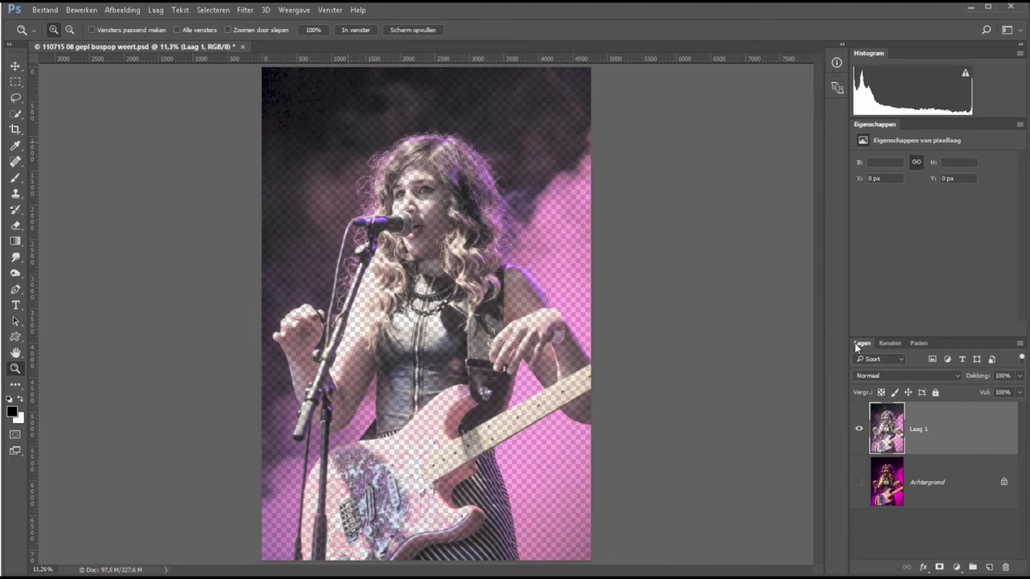
left_click_drag(329, 115, 552, 246)
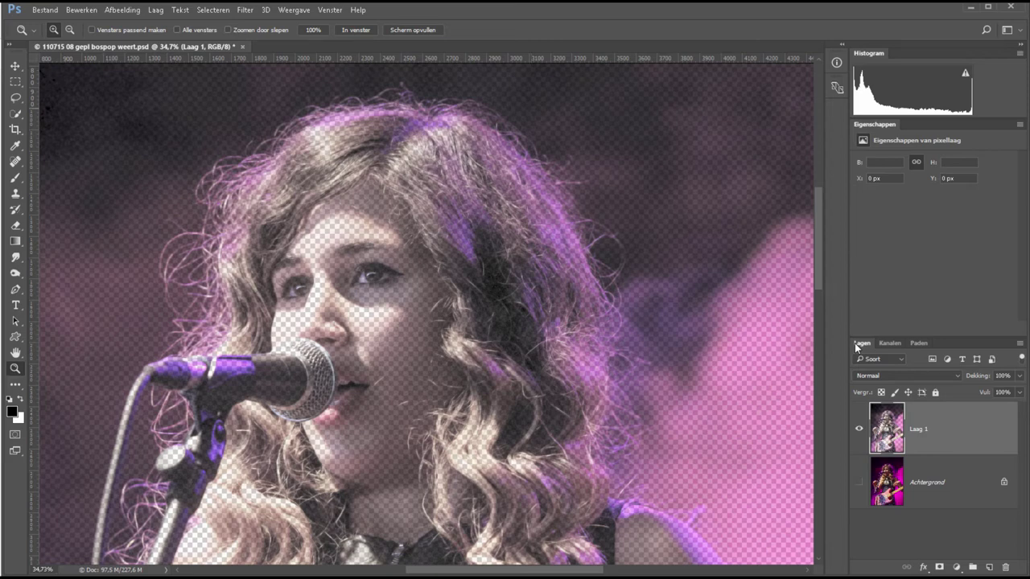
key("ctrl+0")
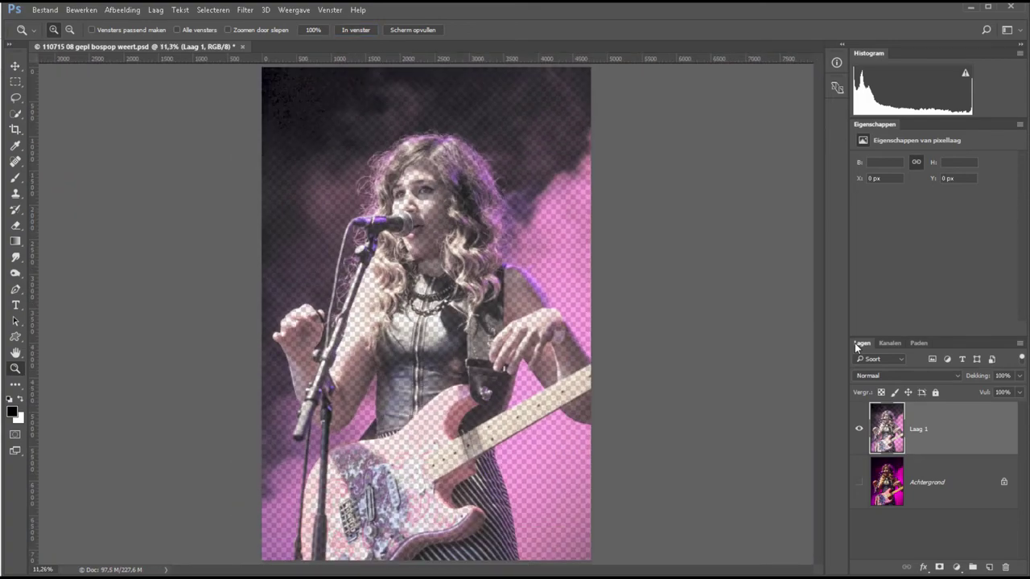
left_click(858, 481)
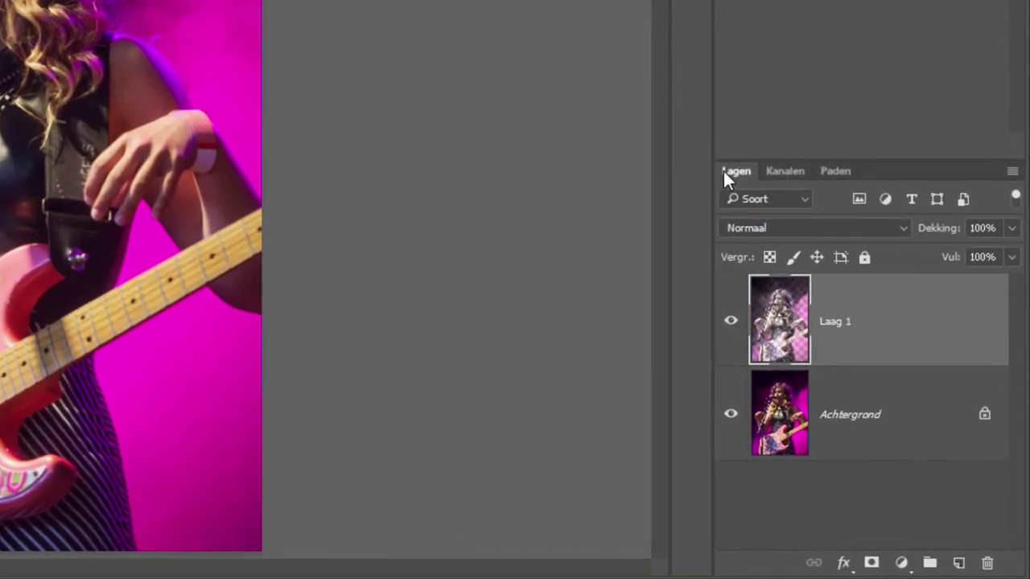
Step: Set Laag 1's blend mode to Bleken (Screen)
left_click(812, 228)
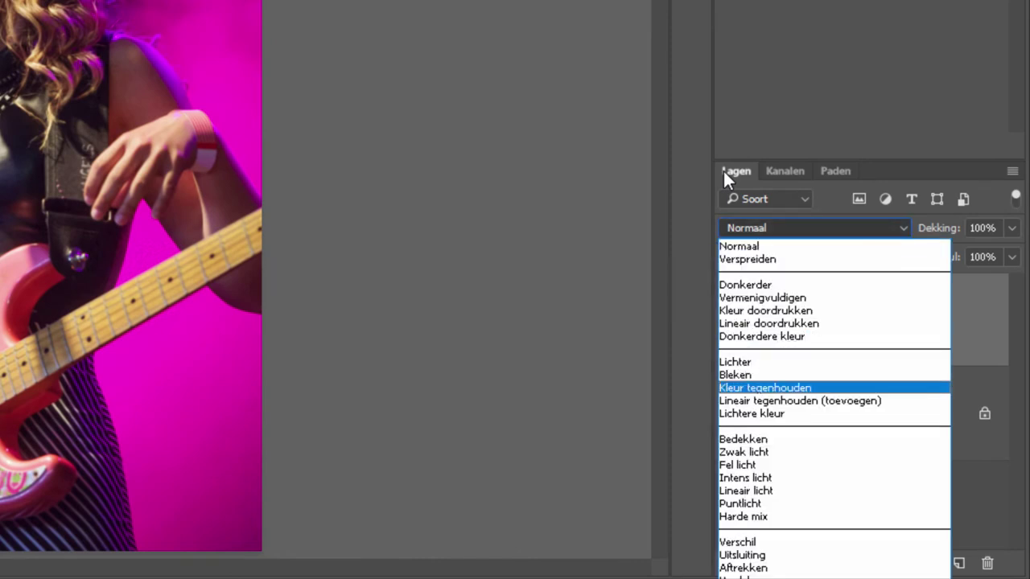
key("Return")
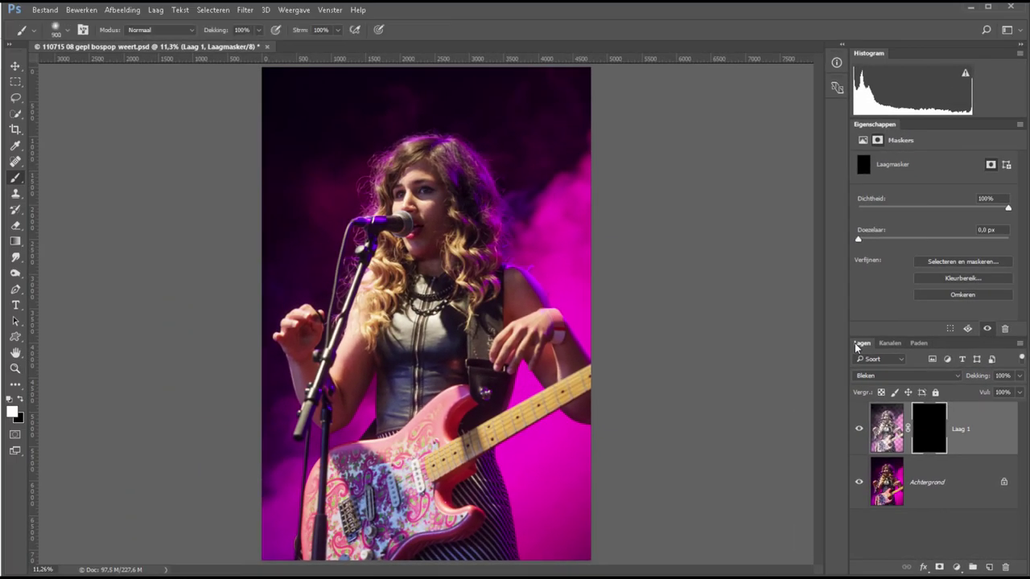
Step: Set a soft 243 px brush and paint white into the mask over face, nose and cheek
right_click(497, 242)
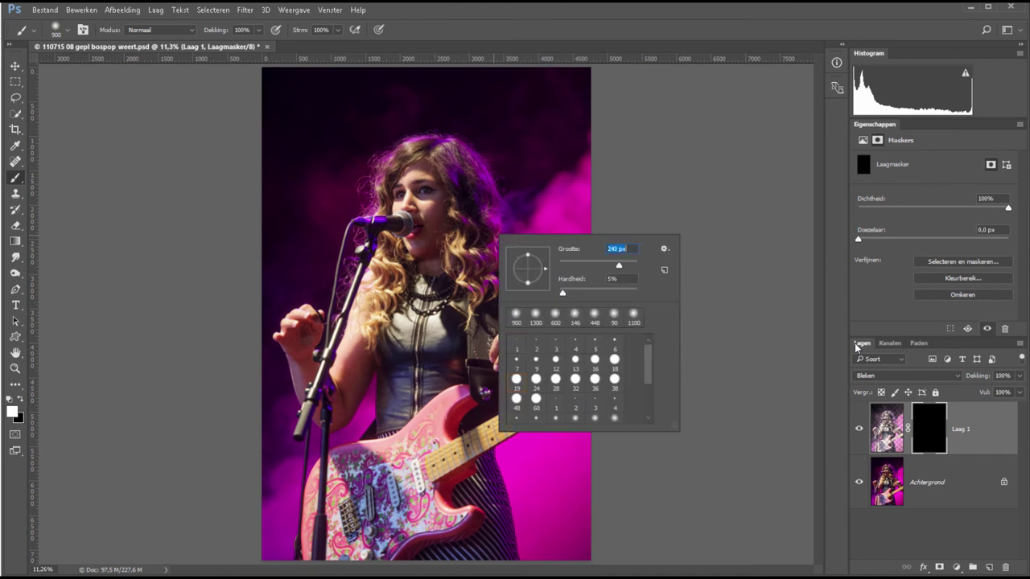
key("Return")
mouse_move(436, 202)
left_mouse_down()
mouse_move(425, 219)
mouse_move(440, 235)
mouse_move(422, 251)
mouse_move(446, 241)
left_mouse_up()
mouse_move(430, 170)
left_mouse_down()
mouse_move(410, 165)
mouse_move(436, 173)
left_mouse_up()
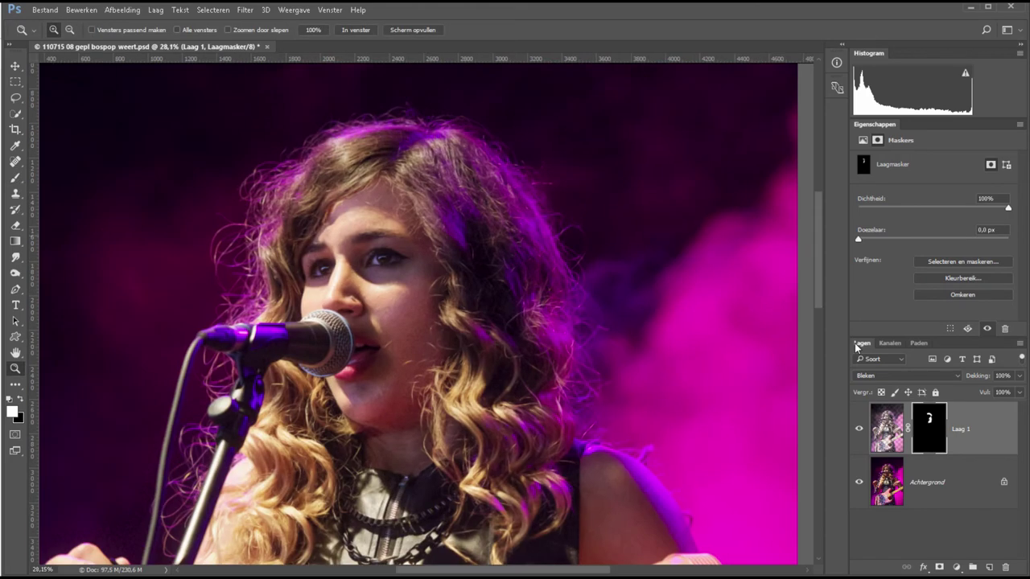
left_click(448, 144)
key("bracketleft")
key("bracketleft")
key("bracketleft")
mouse_move(354, 273)
left_mouse_down()
mouse_move(418, 257)
mouse_move(362, 241)
left_mouse_up()
mouse_move(362, 245)
left_mouse_down()
mouse_move(345, 269)
mouse_move(315, 280)
mouse_move(315, 259)
mouse_move(330, 249)
left_mouse_up()
Step: Paint white over the forehead, lips, chin, shoulder, hand and arm with a larger brush
key("bracketright")
left_click_drag(362, 173, 422, 201)
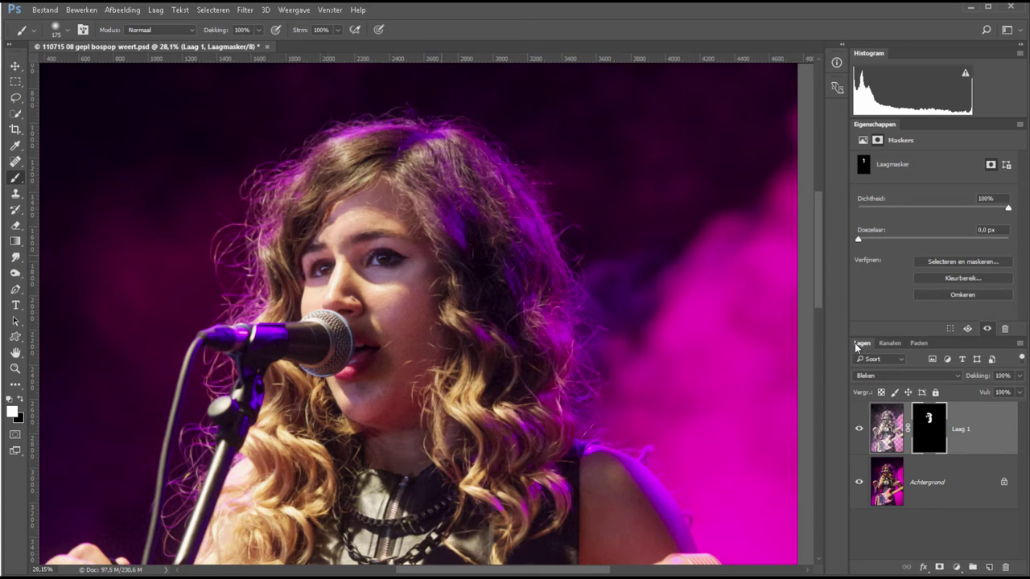
mouse_move(371, 336)
left_mouse_down()
mouse_move(356, 323)
mouse_move(373, 379)
mouse_move(343, 404)
left_mouse_up()
mouse_move(399, 433)
left_mouse_down()
mouse_move(413, 434)
mouse_move(374, 466)
left_mouse_up()
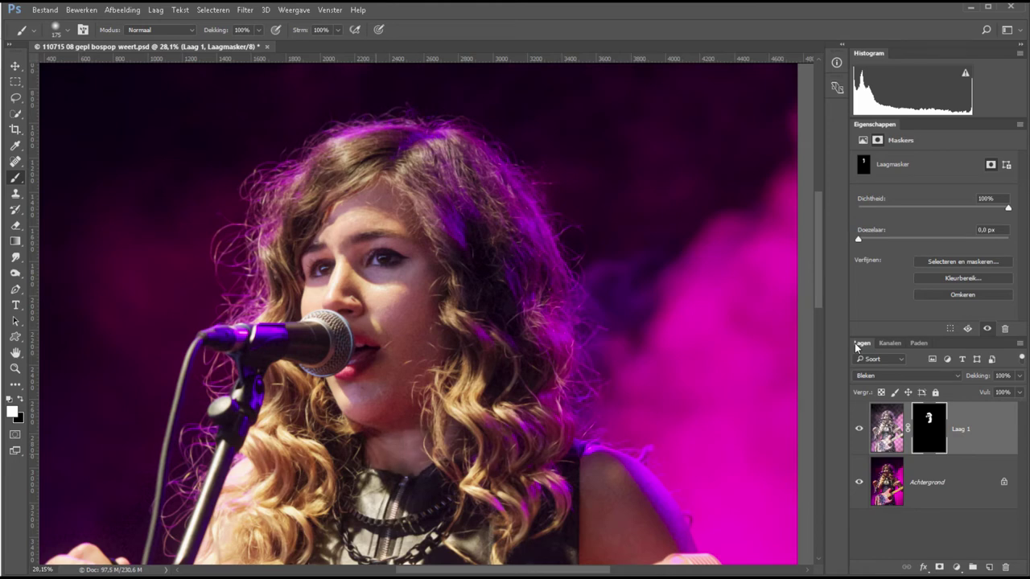
mouse_move(606, 461)
left_mouse_down()
mouse_move(592, 495)
mouse_move(594, 555)
mouse_move(513, 314)
mouse_move(563, 292)
mouse_move(534, 260)
mouse_move(590, 302)
mouse_move(681, 437)
mouse_move(604, 478)
mouse_move(558, 345)
mouse_move(604, 362)
left_mouse_up()
scroll(492, 197, "left", 5)
mouse_move(493, 197)
left_mouse_down()
mouse_move(437, 161)
mouse_move(563, 211)
mouse_move(526, 340)
left_mouse_up()
key("ctrl+0")
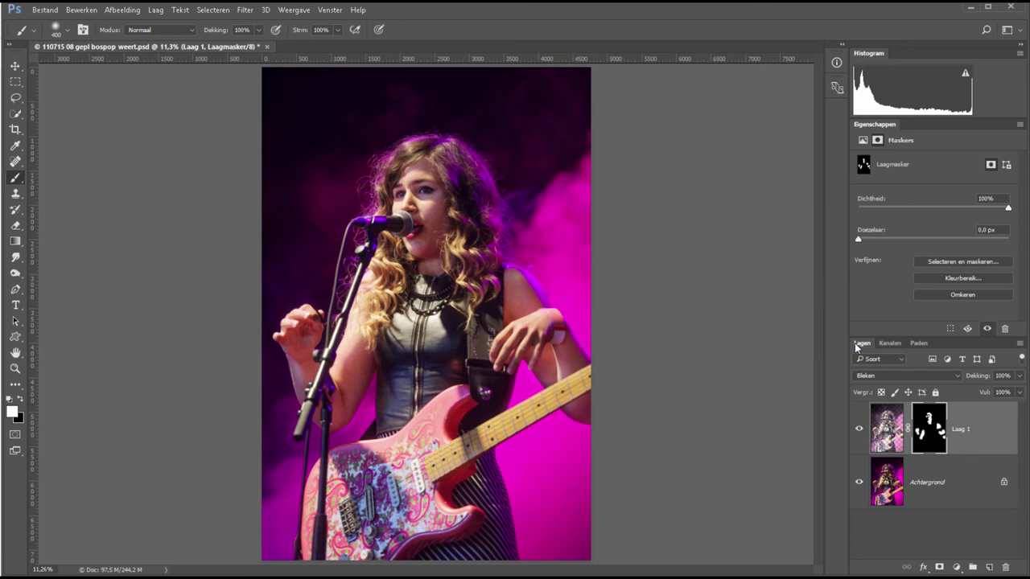
Step: Compare the image with Laag 1 hidden and shown, then set its opacity to 69%
key("ctrl+comma")
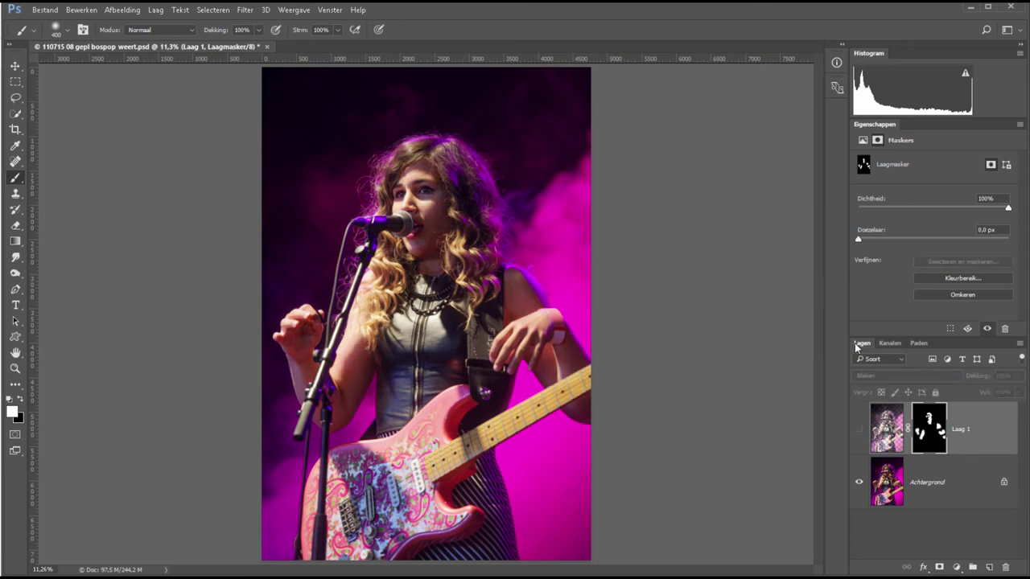
key("ctrl+comma")
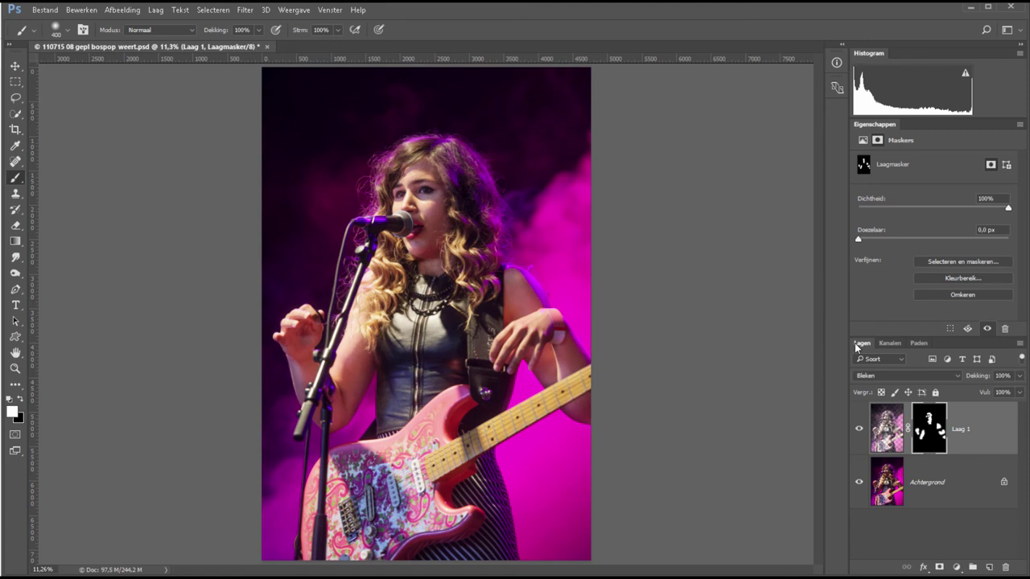
key("6")
key("9")
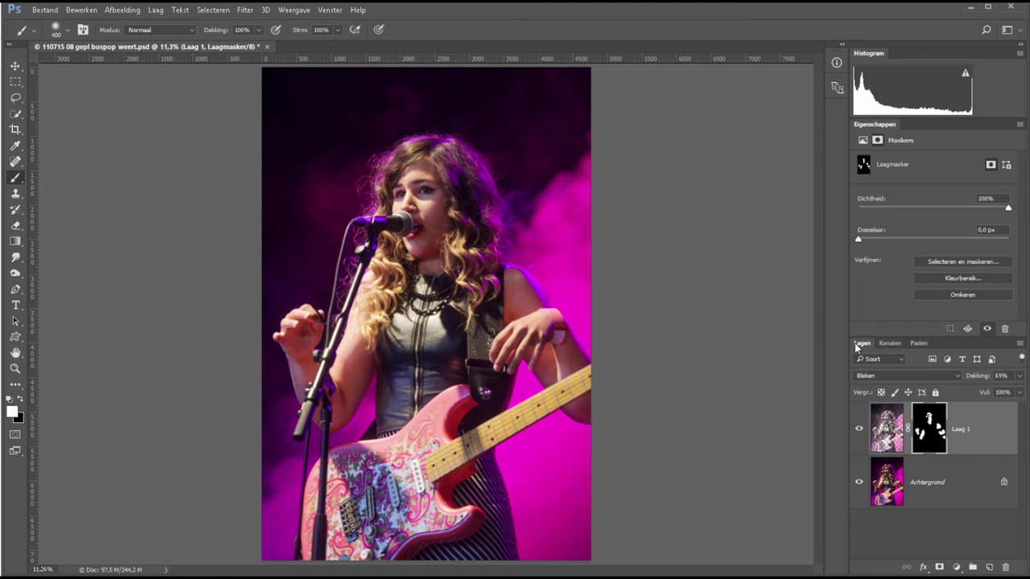